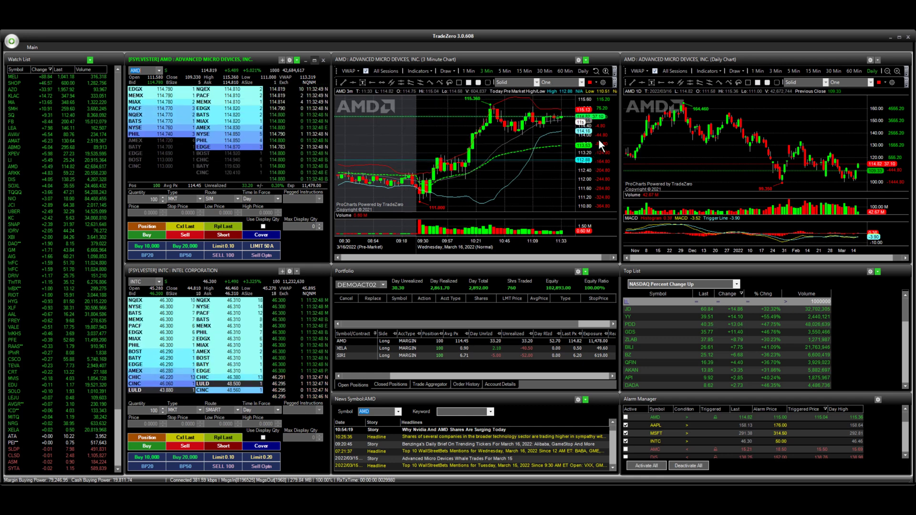
Load a 100-share AMD limit order at 115.30 with the LIMIT 50 A hotkey.
drag(600, 144, 606, 169)
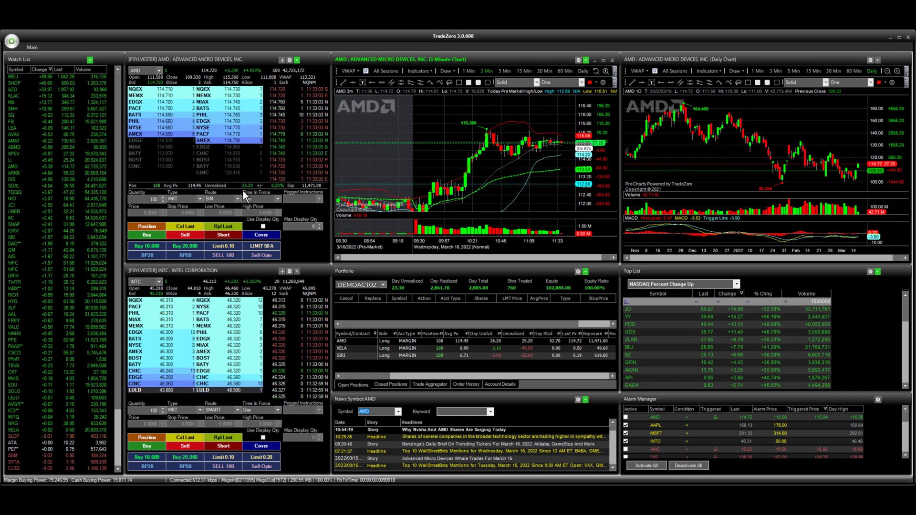
click(296, 238)
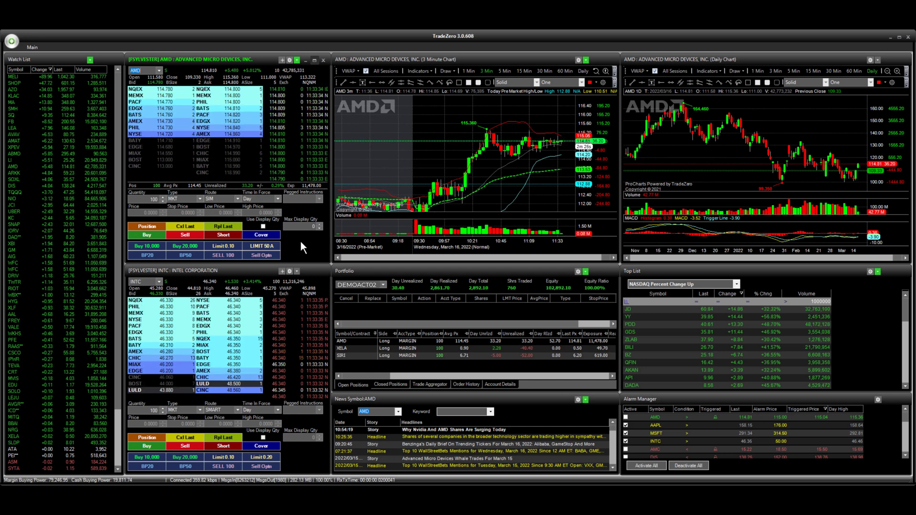
key(F8)
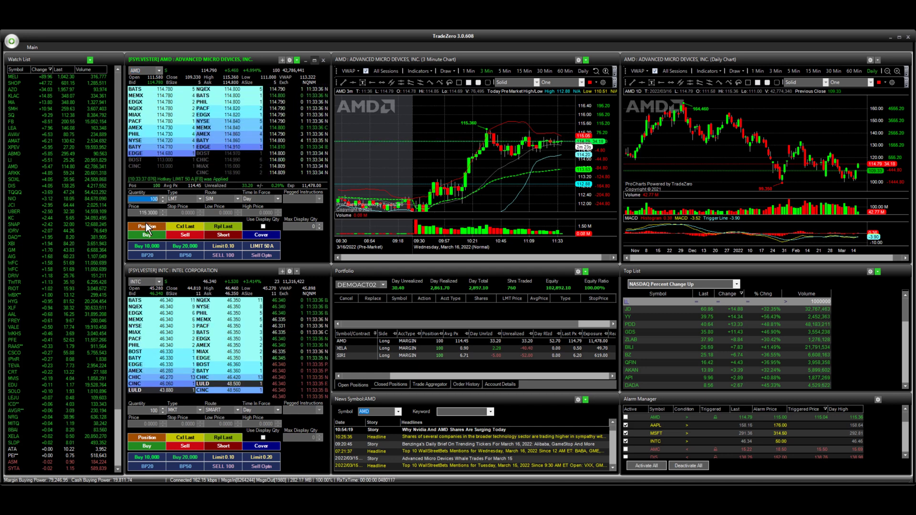
click(137, 214)
drag(137, 213, 165, 215)
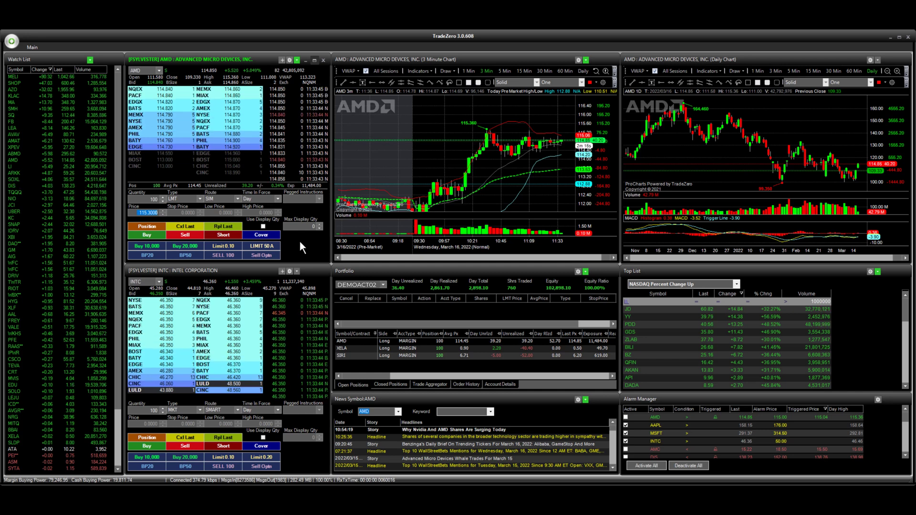
Reapply the LIMIT 50 A hotkey for AMD, set the quantity to 50 and submit a sell limit order at 115.34.
key(F8)
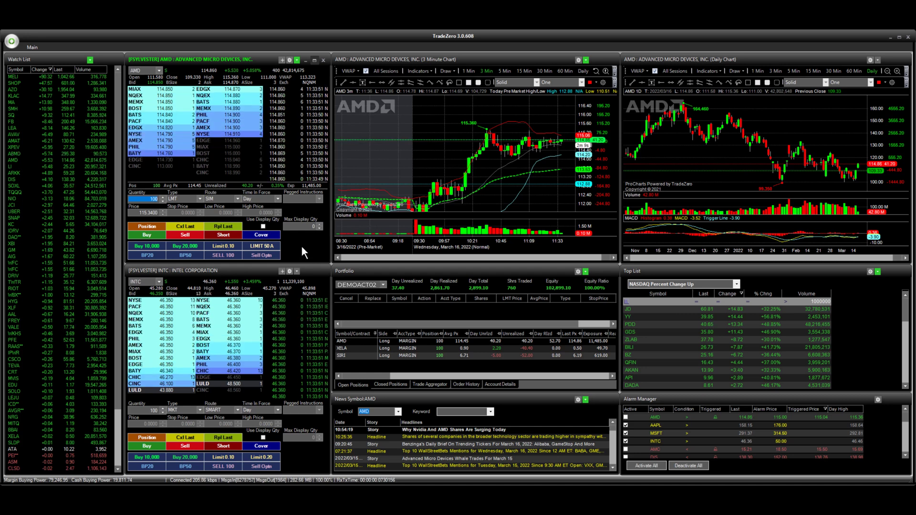
text(5)
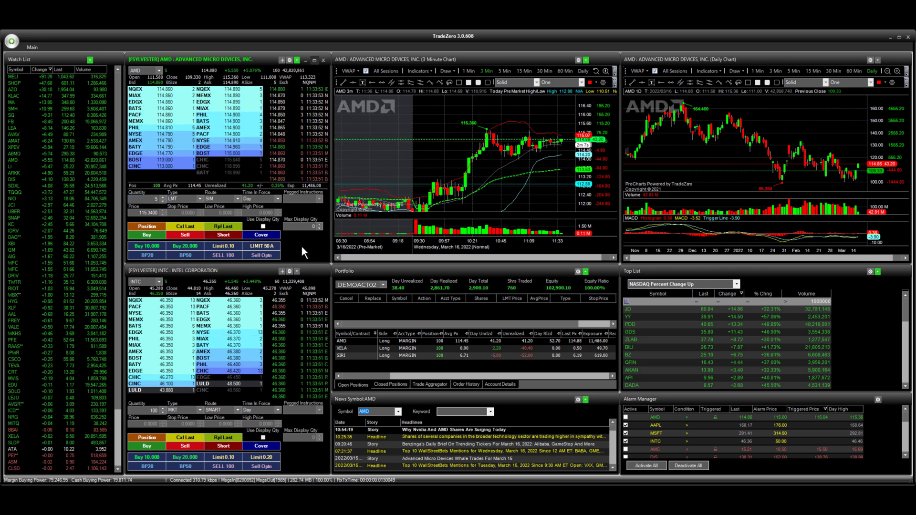
text(0)
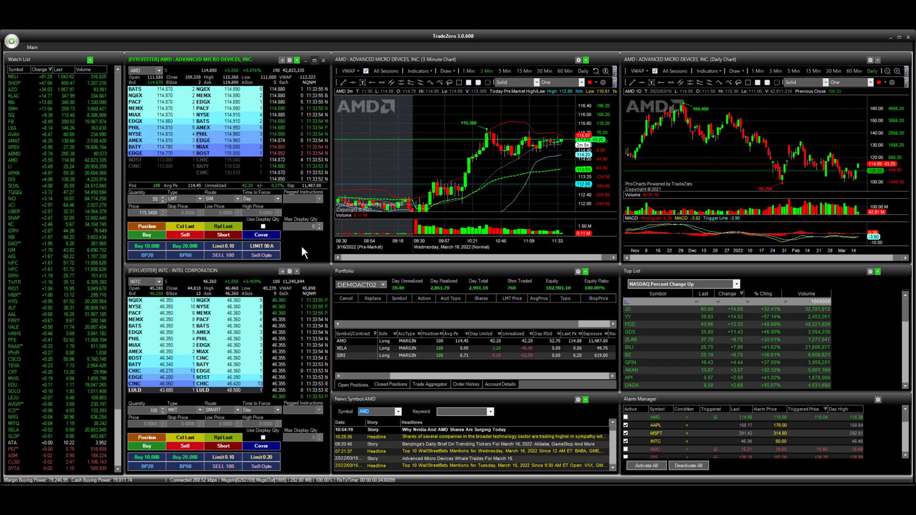
double_click(152, 199)
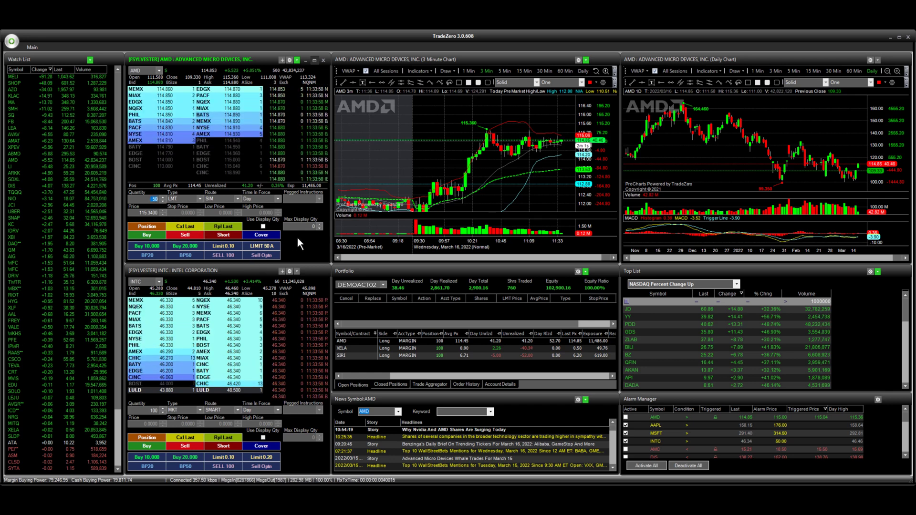
key(ctrl+s)
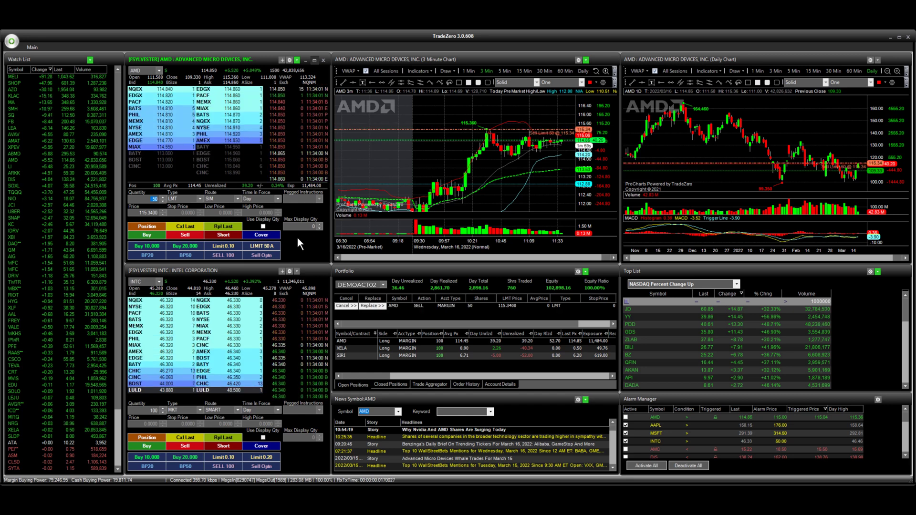
Move the 50-share sell limit order line on the AMD 3-minute chart up to about 115.74.
right_click(428, 130)
drag(428, 131, 428, 120)
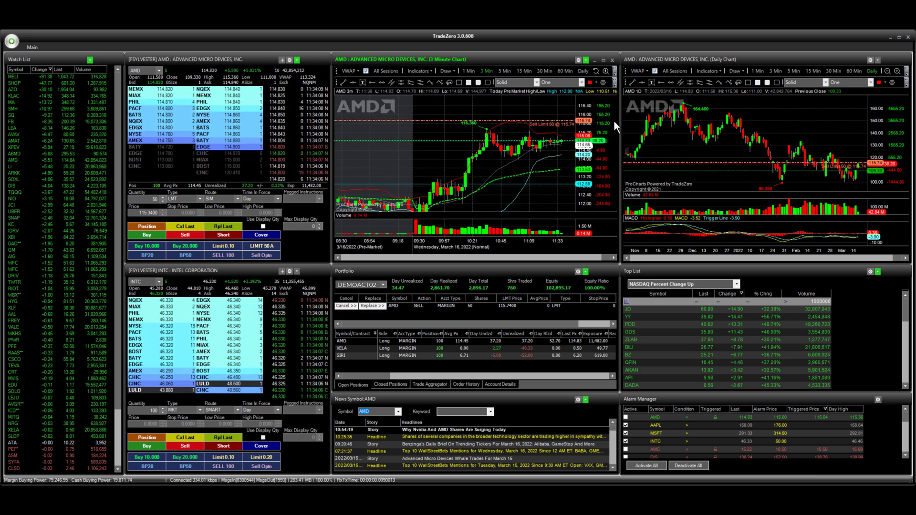
drag(602, 127, 610, 175)
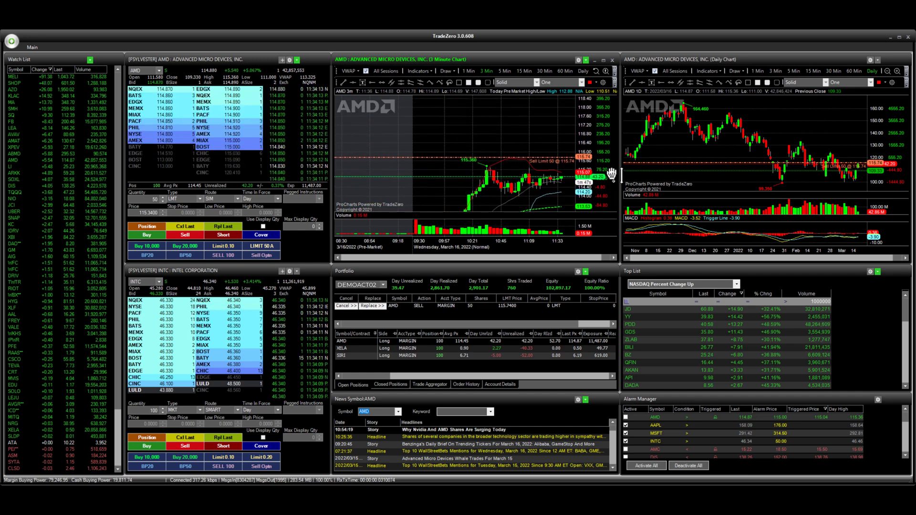
Submit a second AMD sell limit order for 30 shares at 115.90, starting from the LIMIT 50 A hotkey.
click(302, 241)
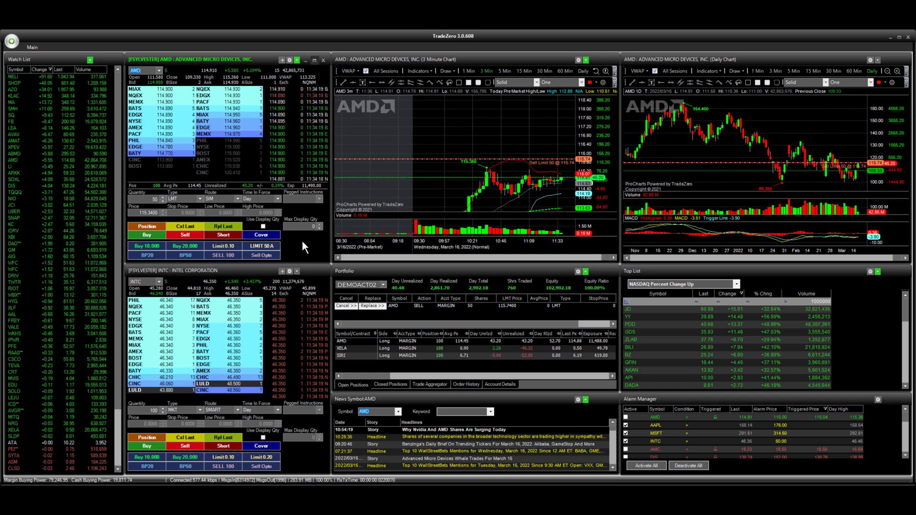
key(Tab)
key(F8)
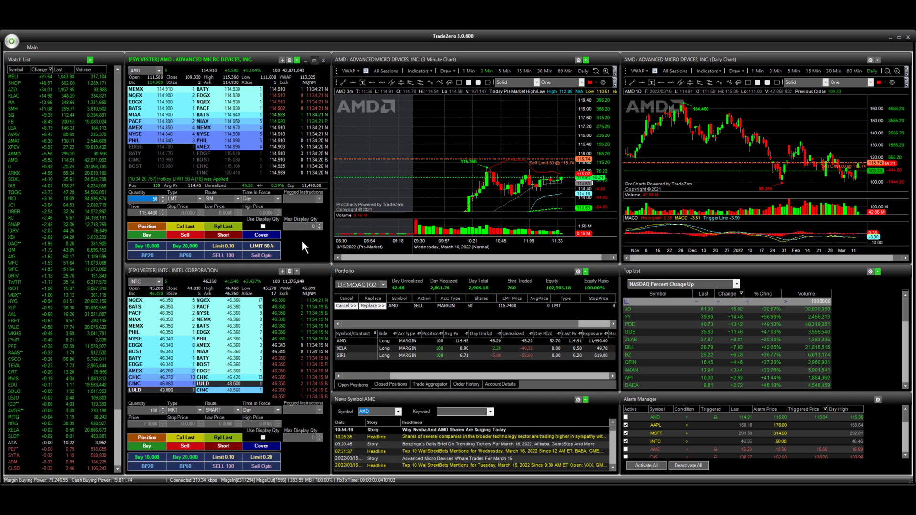
text(30)
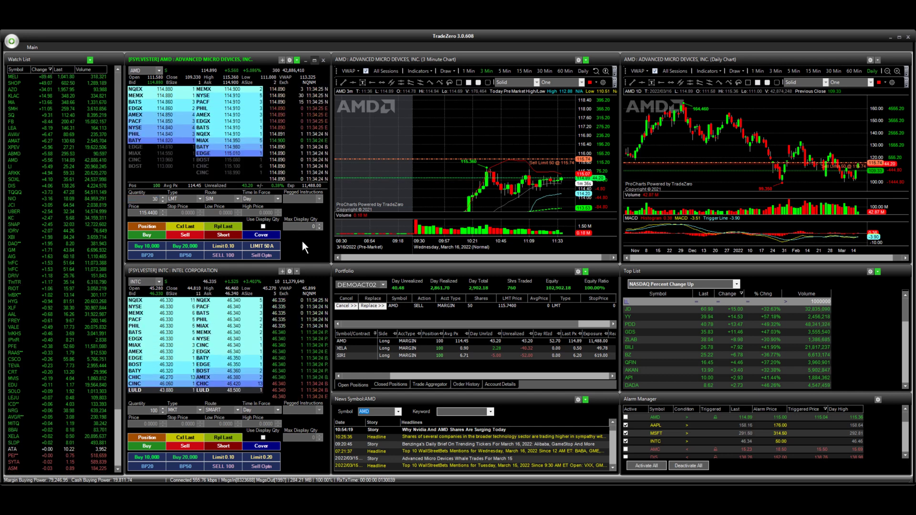
click(137, 213)
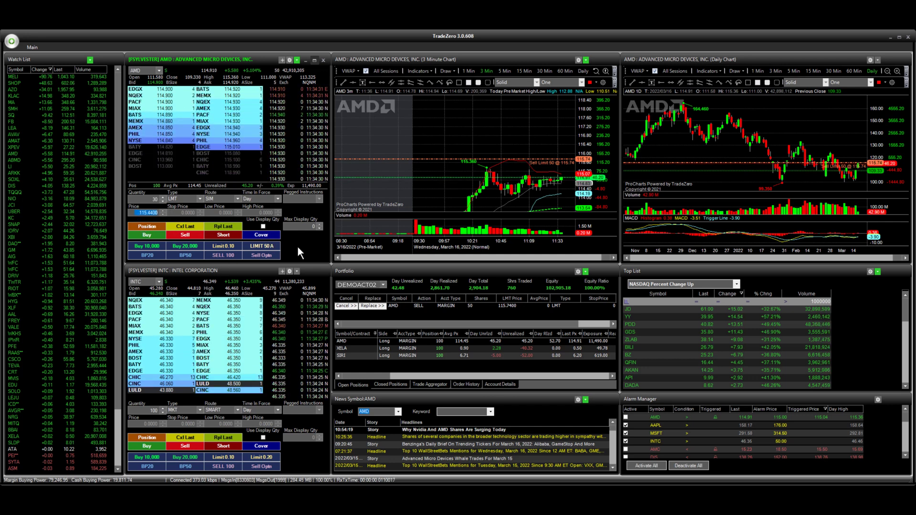
key(F8)
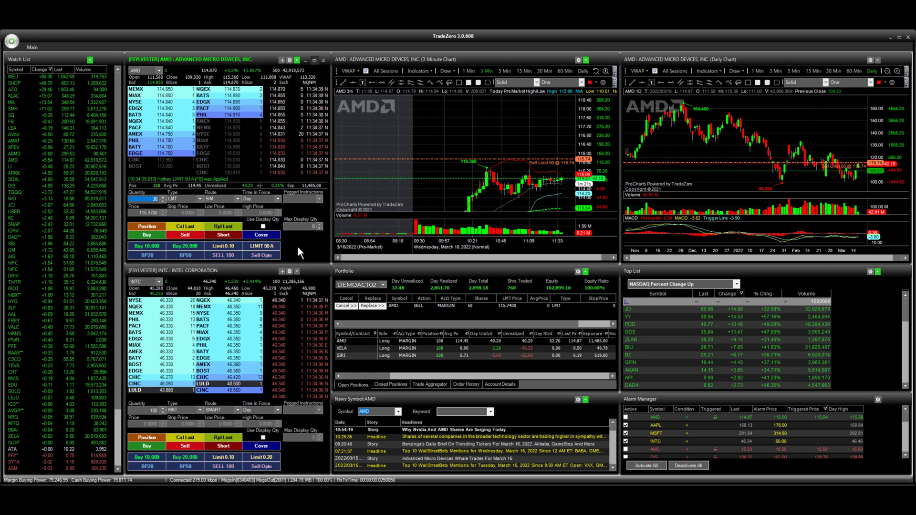
key(F8)
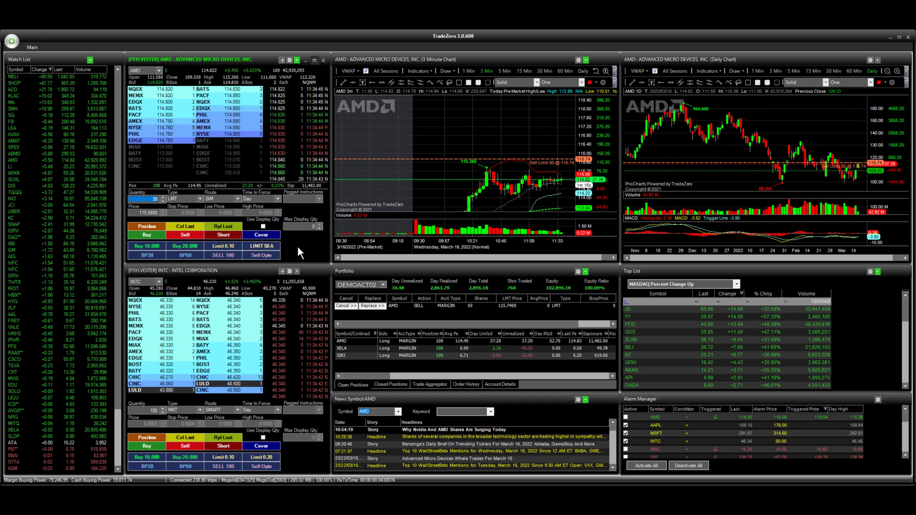
key(Up)
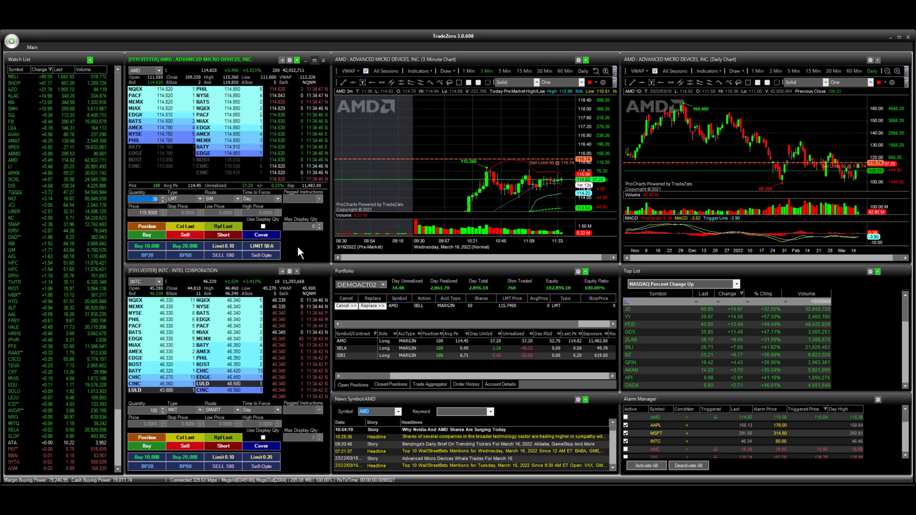
key(Return)
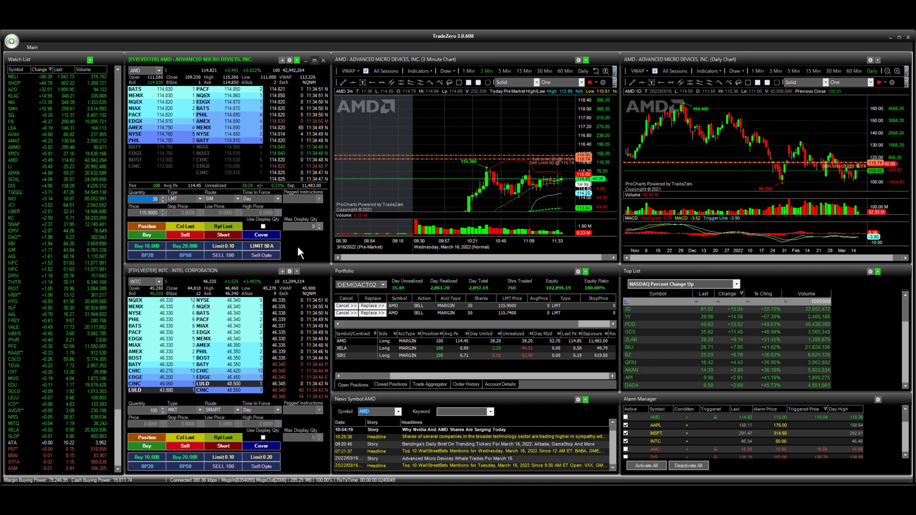
Submit a third AMD sell limit order for 20 shares at 116.30, raising the price loaded by the LIMIT 50 A hotkey.
key(F8)
text(20)
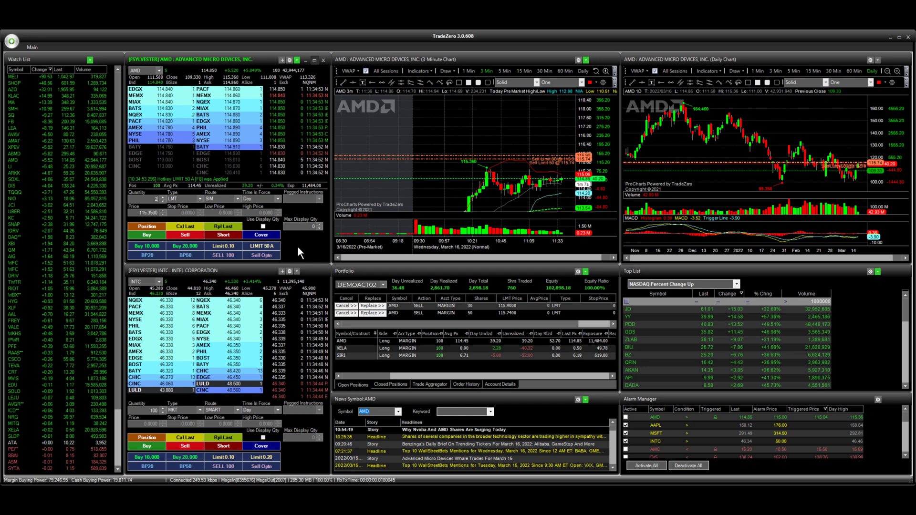
key(Up)
key(Up)
key(Up)
key(Up)
key(Up)
key(Up)
key(Up)
key(Up)
key(Up)
key(Up)
key(Up)
key(Up)
key(Up)
key(Up)
key(Up)
key(Up)
key(Up)
key(Up)
key(Up)
key(Up)
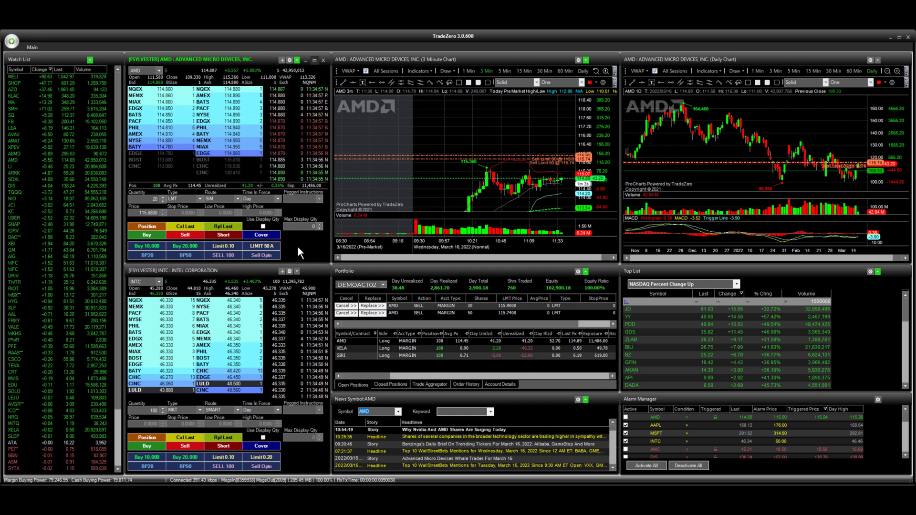
key(Up)
key(Up)
key(Up)
key(Up)
key(Up)
key(Up)
key(Up)
key(Up)
key(Up)
key(Up)
key(Up)
key(Up)
key(Up)
key(Up)
key(Up)
key(Up)
key(Up)
key(Up)
key(Up)
key(Up)
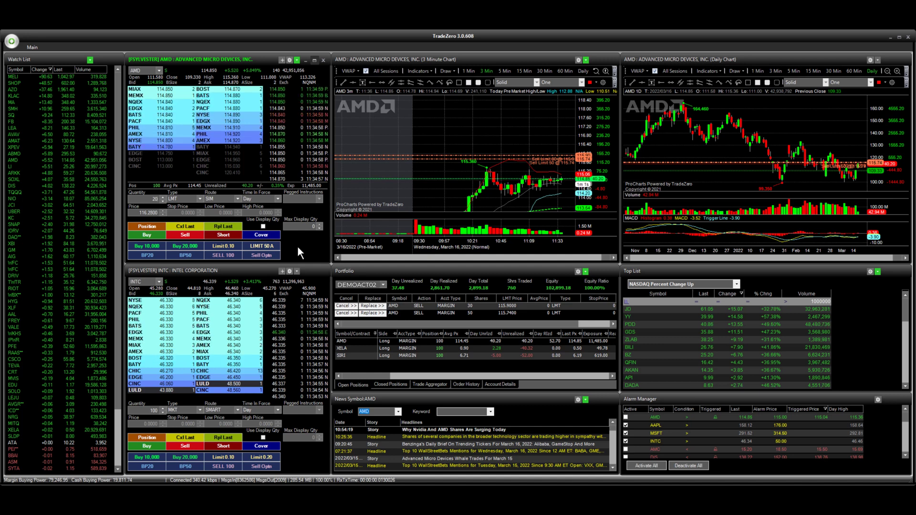
key(Up)
key(Up)
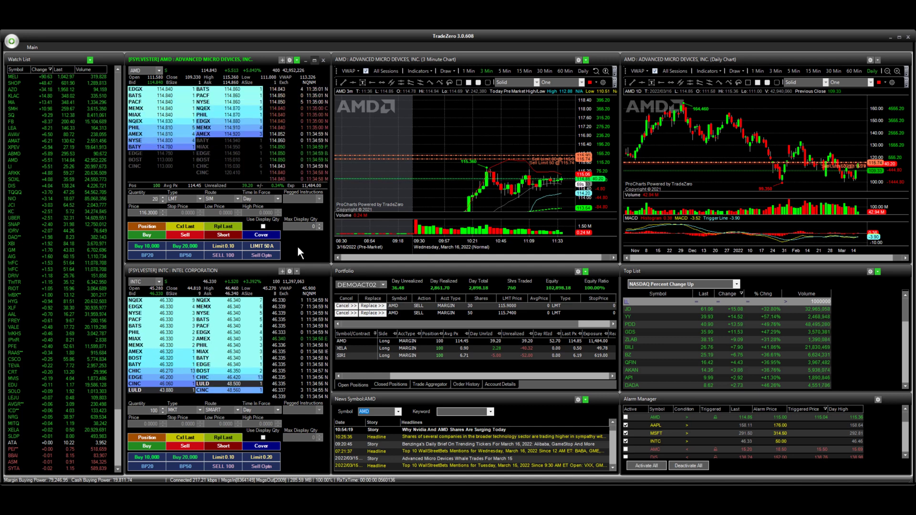
key(ctrl+s)
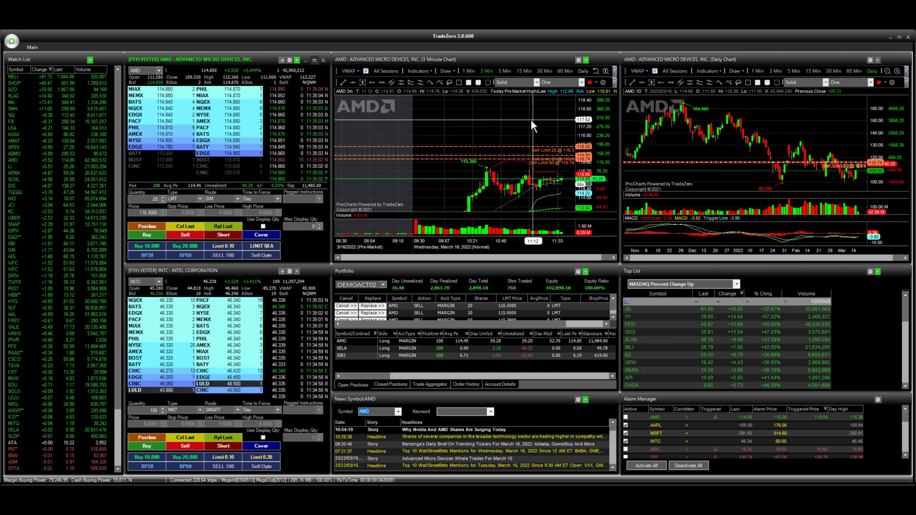
Reset the scaling of the AMD 3-minute chart and maximize the chart window.
click(596, 71)
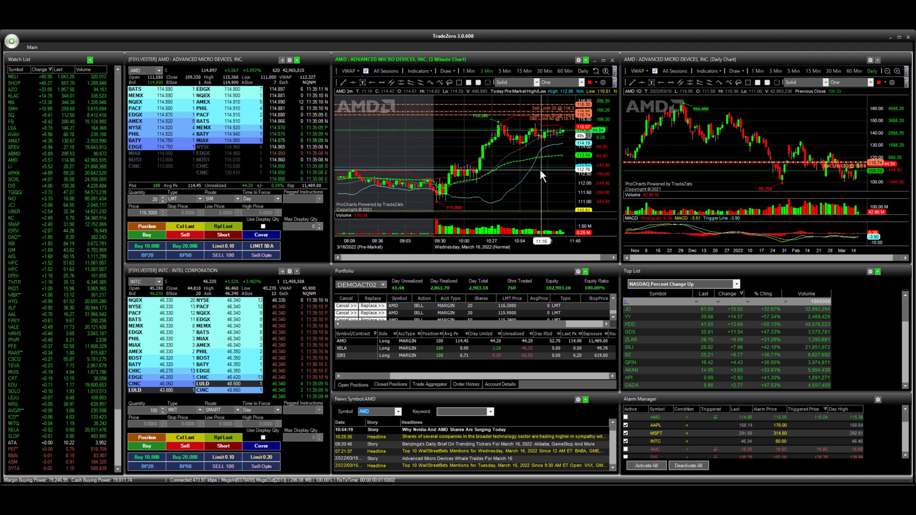
scroll(539, 184, up, 2)
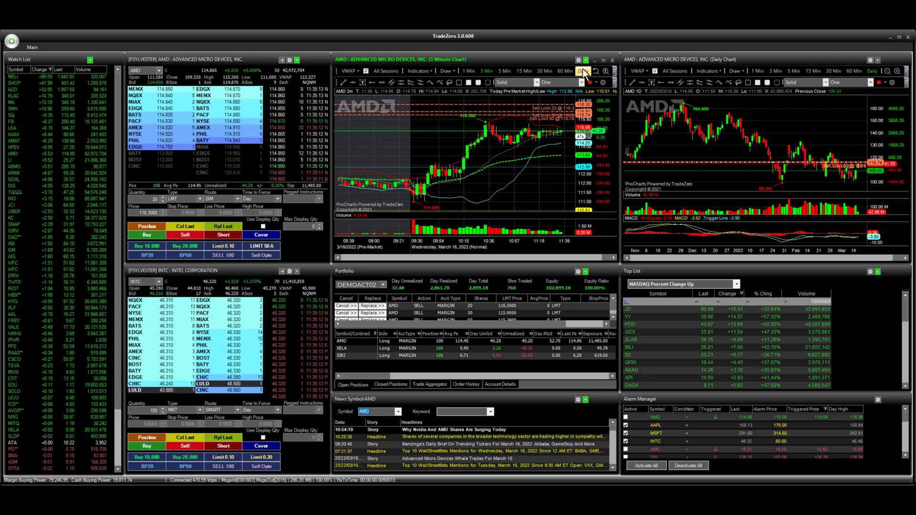
click(604, 61)
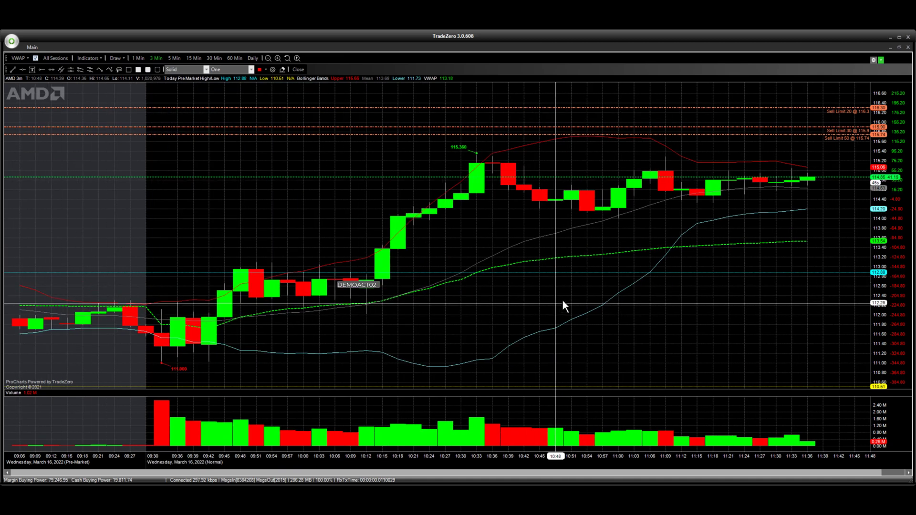
scroll(562, 300, down, 2)
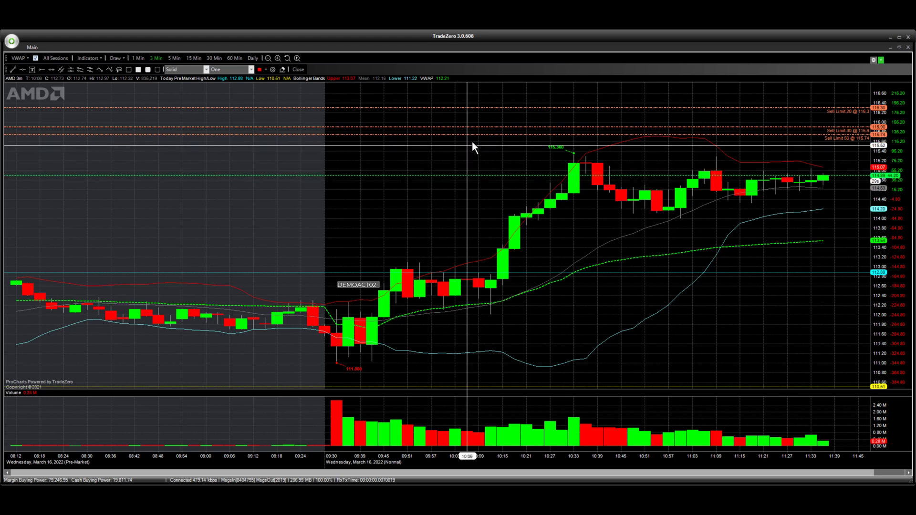
Lower the 50-share sell limit order line to about 115.13 and the 30-share line to about 115.58 on the chart.
drag(472, 135, 471, 147)
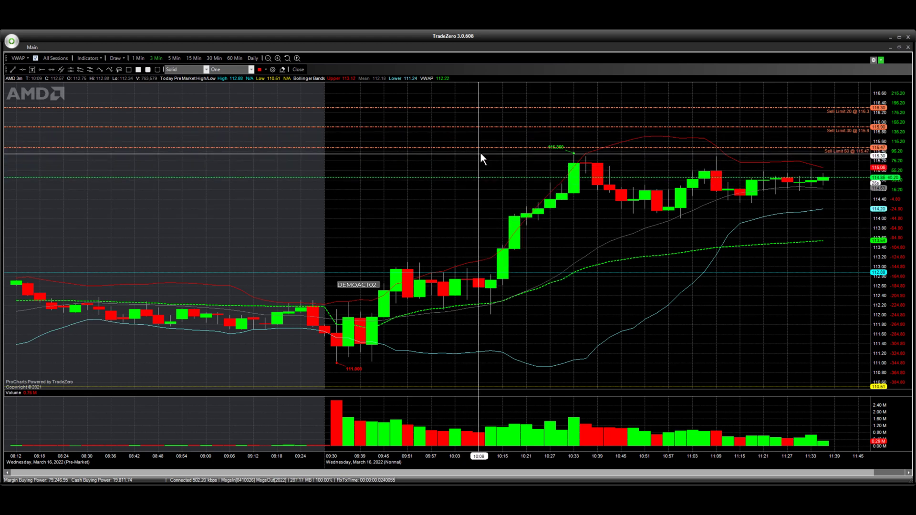
right_click(480, 148)
drag(480, 148, 481, 162)
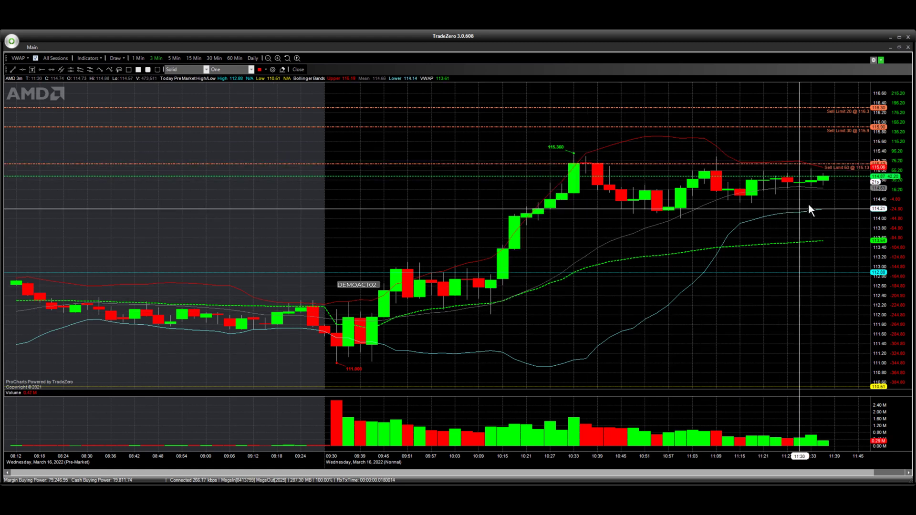
drag(767, 128, 766, 148)
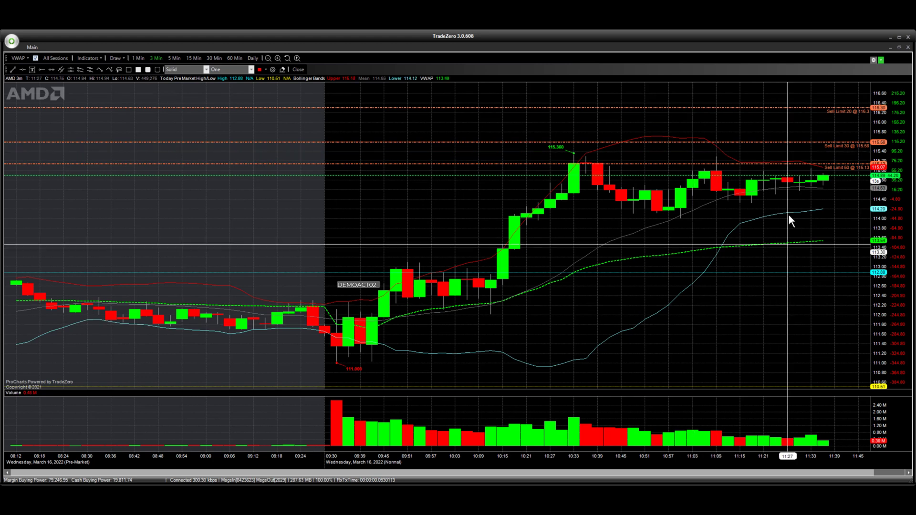